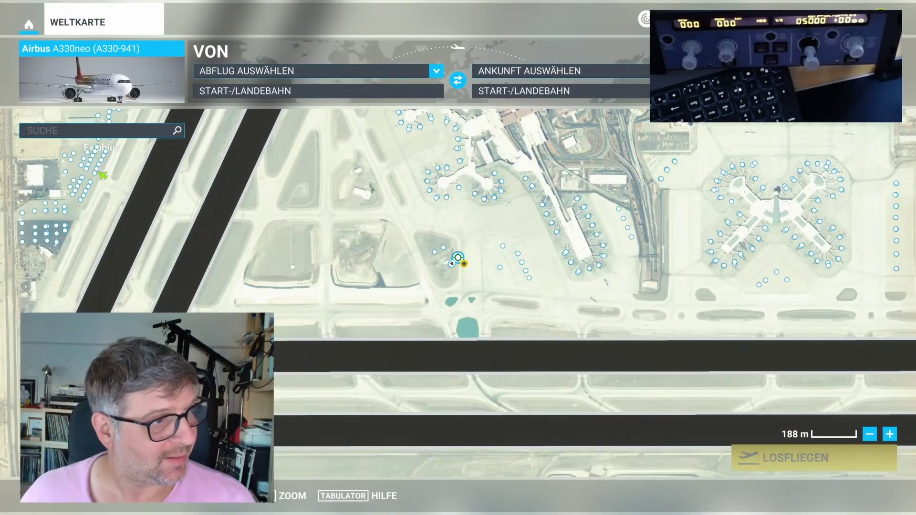
Step: Browse the flightsim.to WINWING FCU profiles for the A310, A320/A330, CRJ, Fenix A320 and PMDG 737NG
key("alt+Tab")
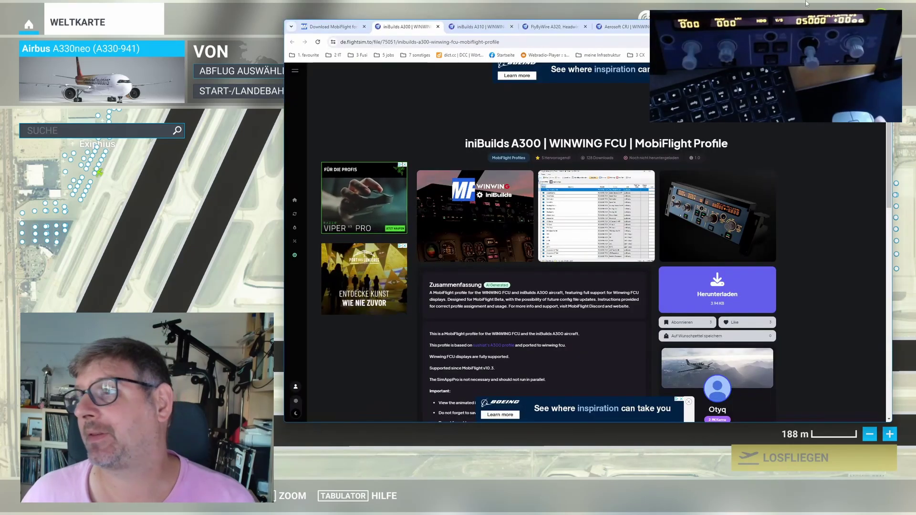
left_click_drag(349, 20, 181, 20)
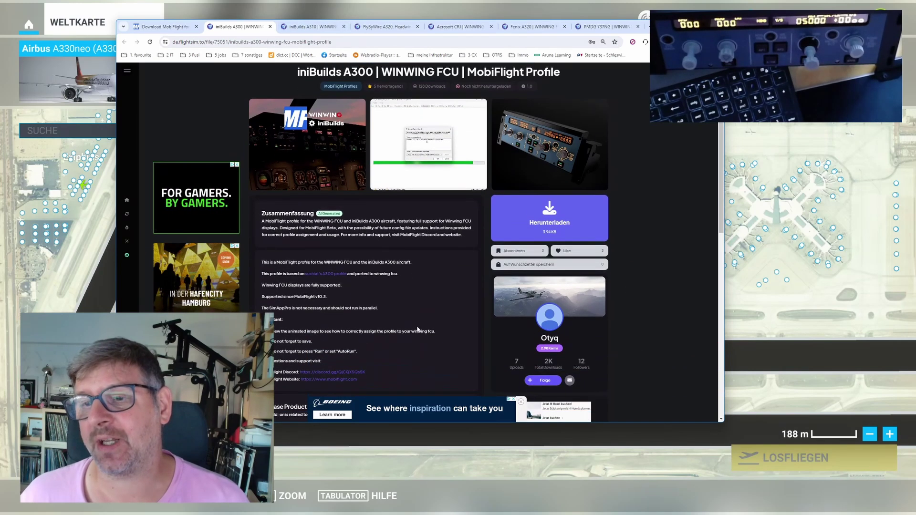
left_click(314, 28)
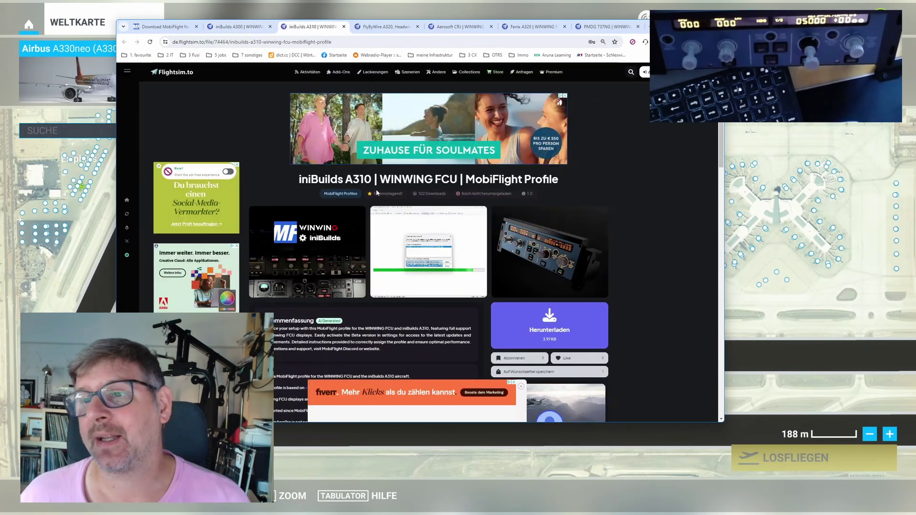
left_click(386, 27)
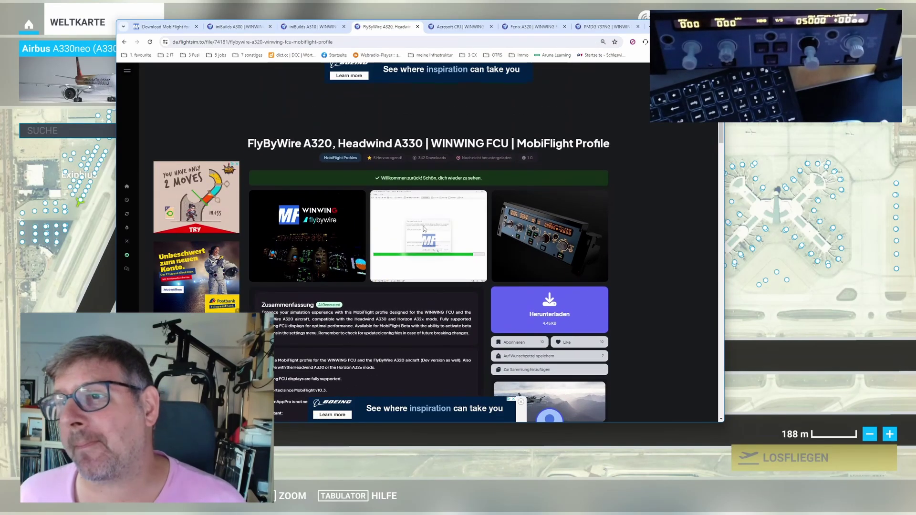
left_click(457, 27)
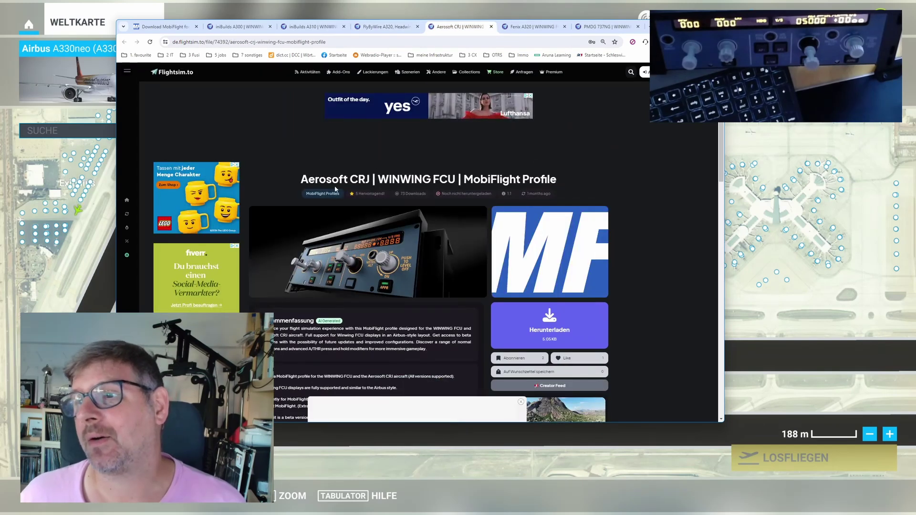
scroll(343, 223, "down", 6)
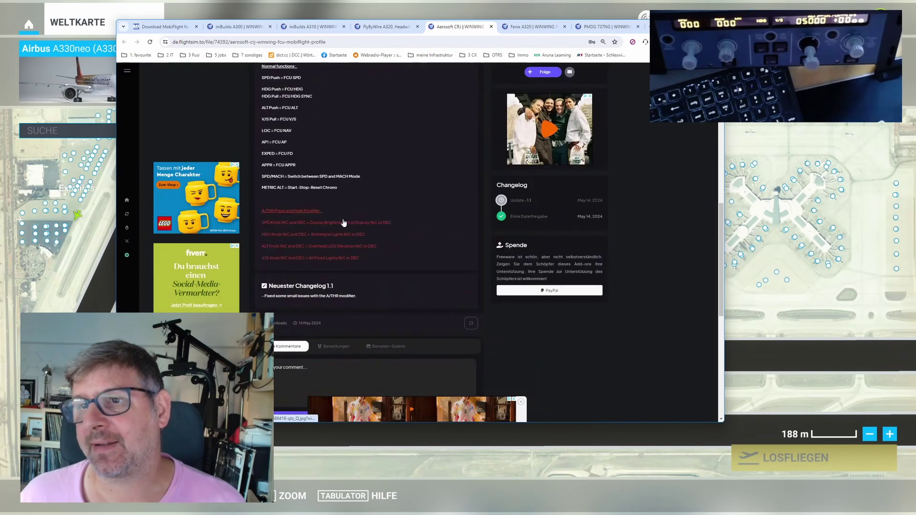
scroll(344, 223, "up", 6)
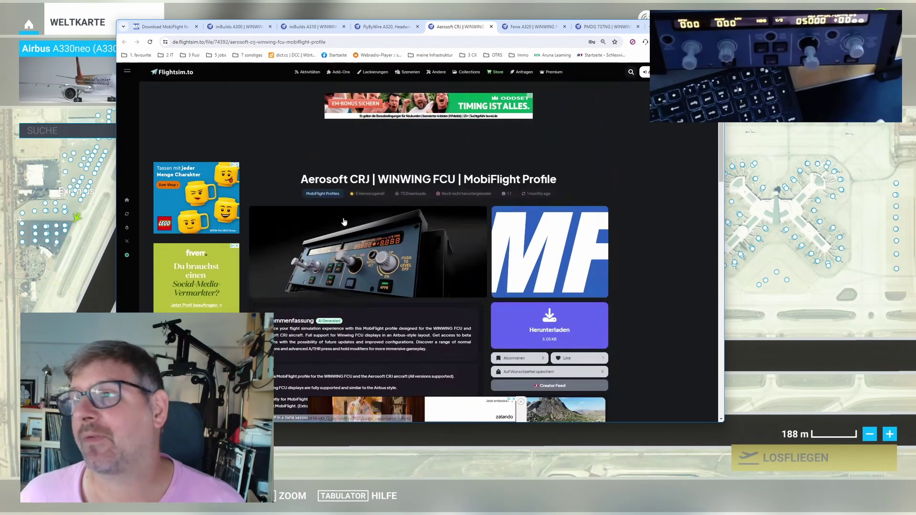
left_click(534, 28)
left_click(604, 27)
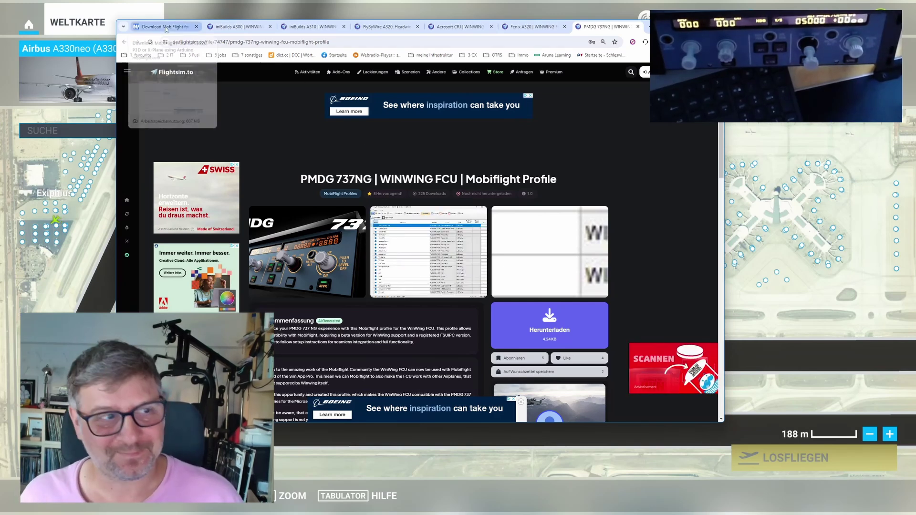
left_click(165, 28)
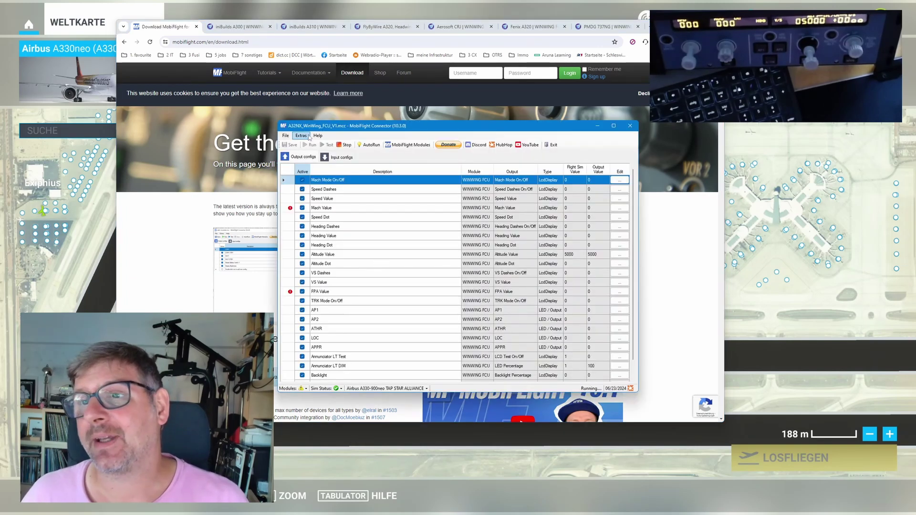
Step: Show the Extras tools and options in MobiFlight Connector
left_click(301, 135)
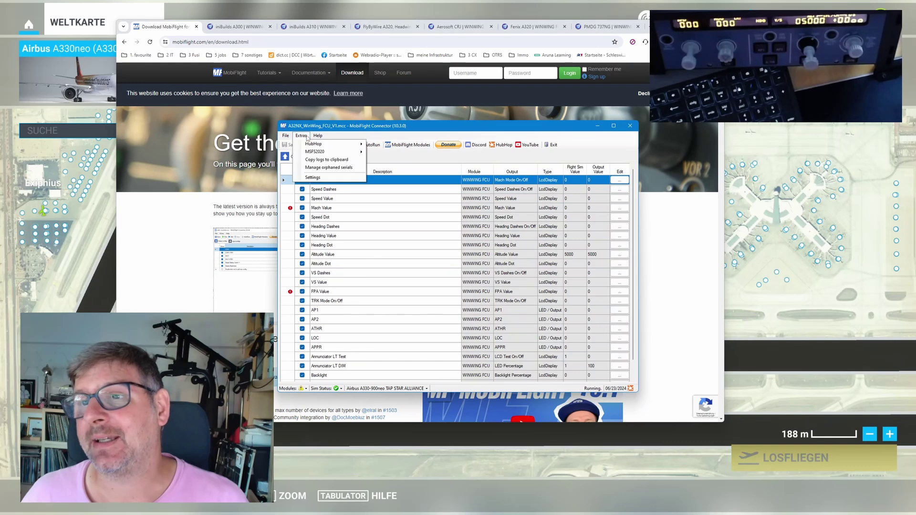
left_click(312, 177)
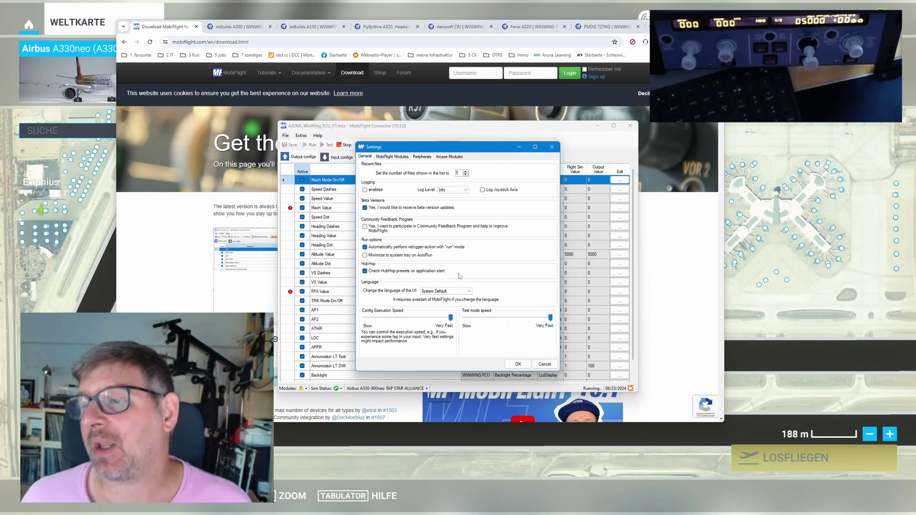
left_click(520, 363)
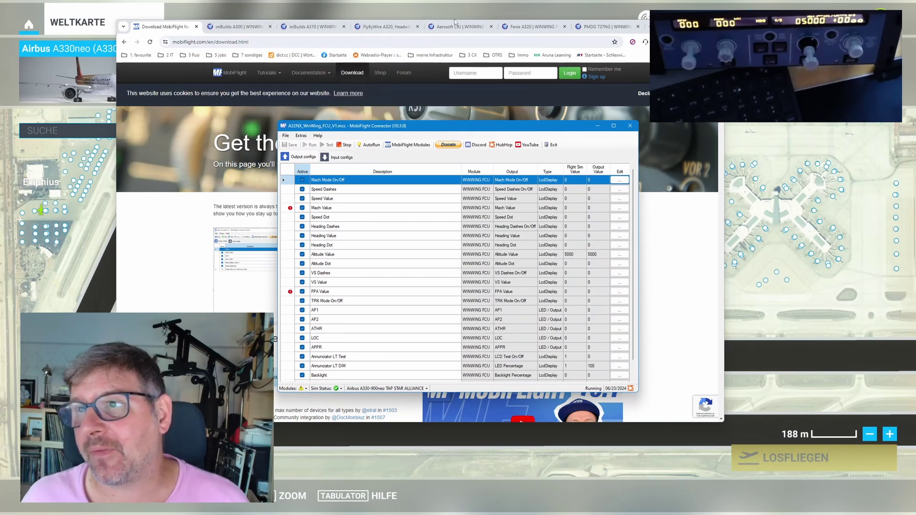
left_click(240, 162)
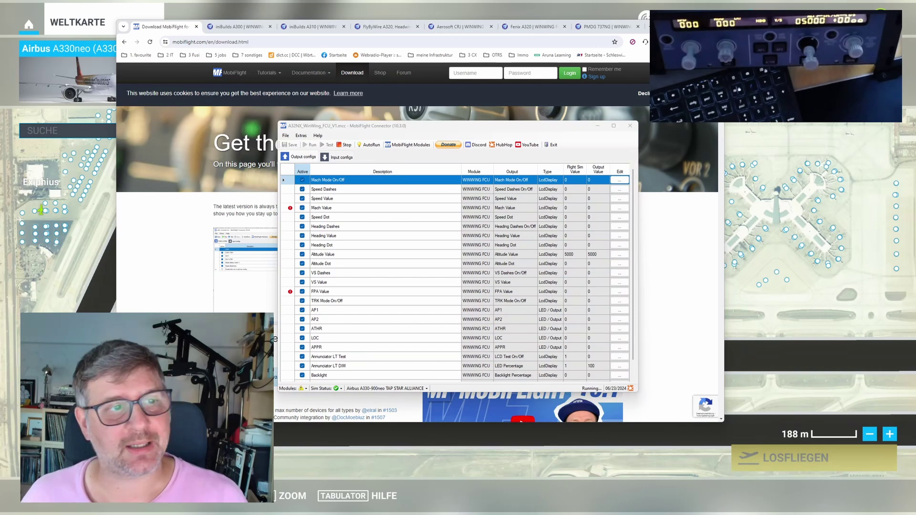
left_click(288, 139)
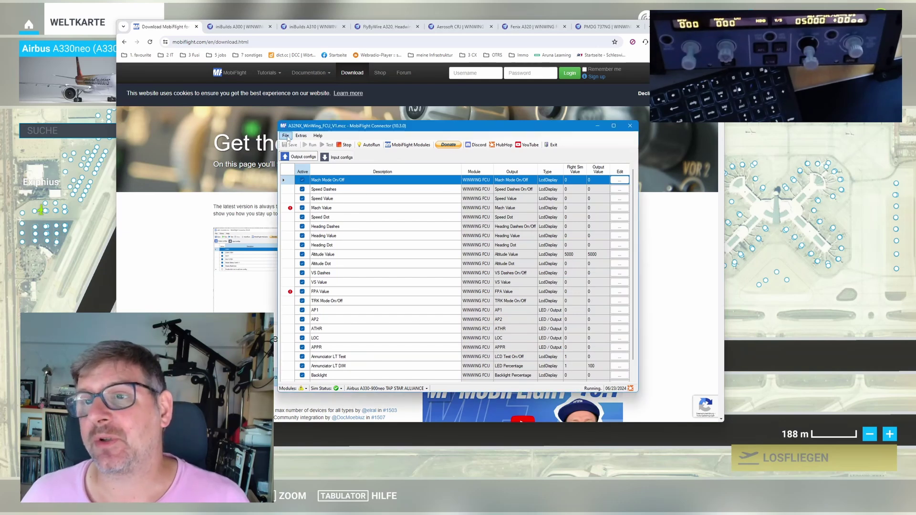
Step: Load the A32NX_WinWing_FCU_V1.mcc config file into MobiFlight Connector
left_click(287, 136)
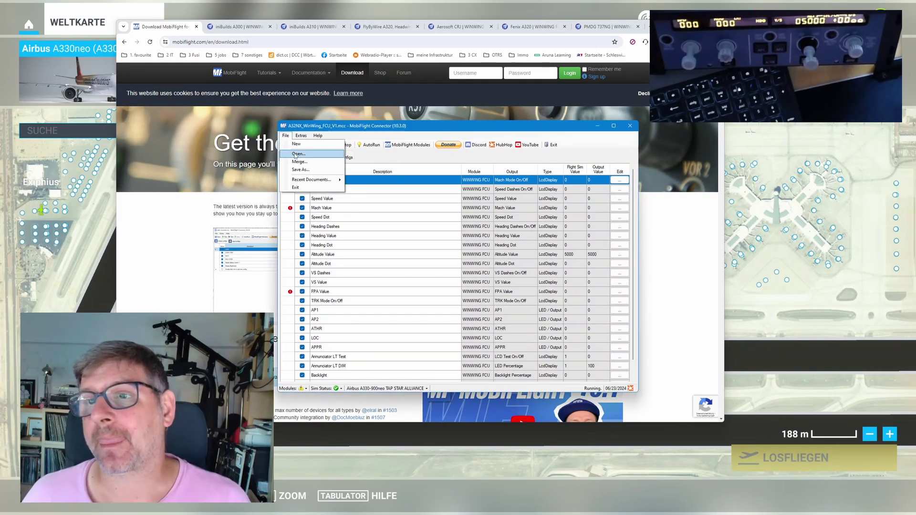
left_click(294, 155)
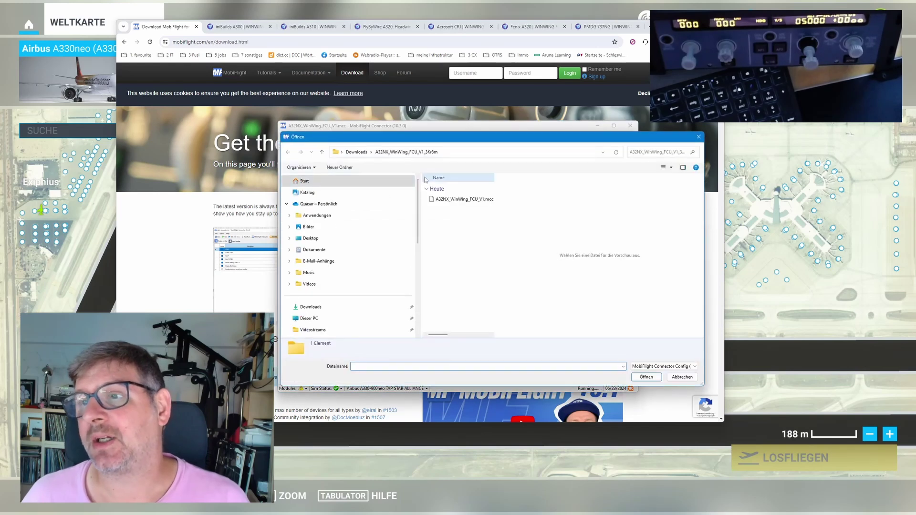
left_click(433, 199)
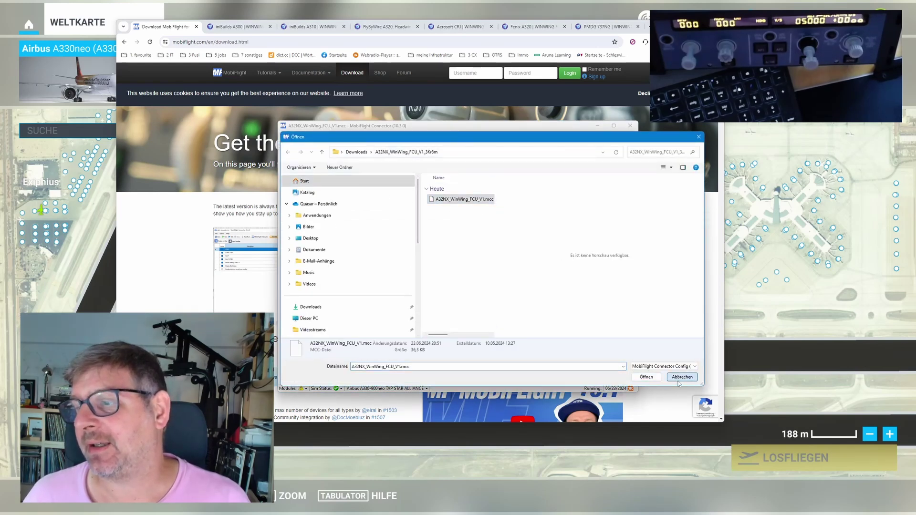
left_click(646, 377)
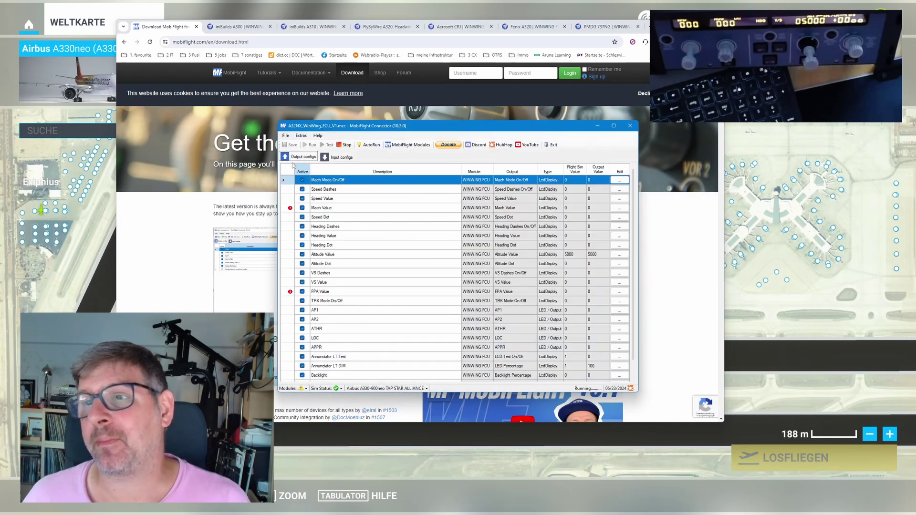
Step: Confirm the config has no orphaned serials, then view the iniBuilds A300 FCU profile page
left_click(301, 136)
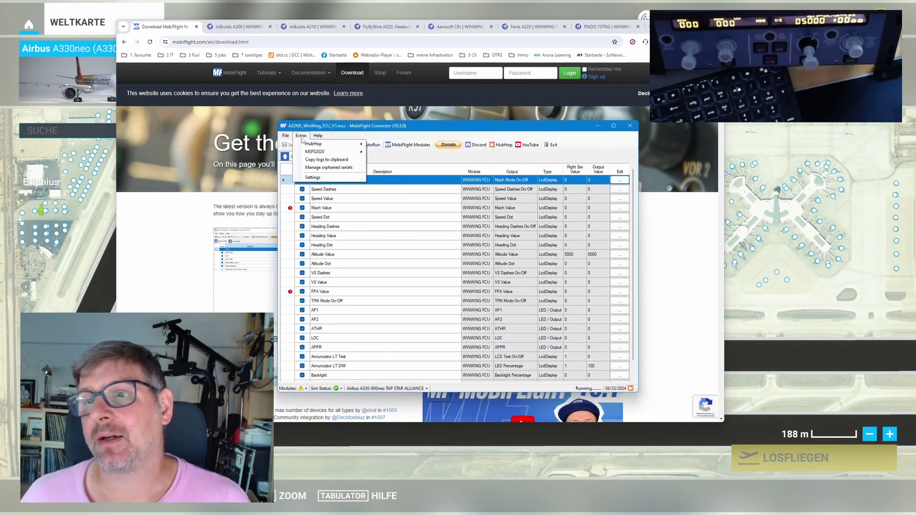
left_click(318, 168)
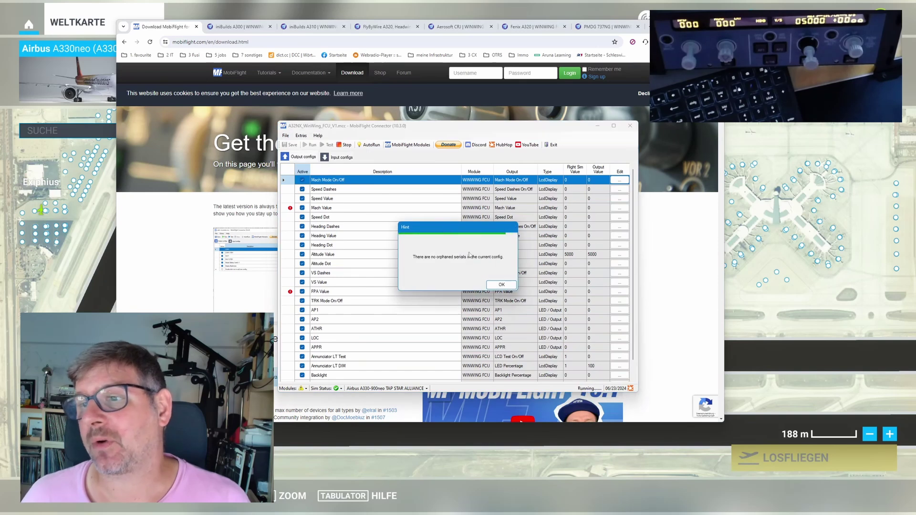
left_click(498, 285)
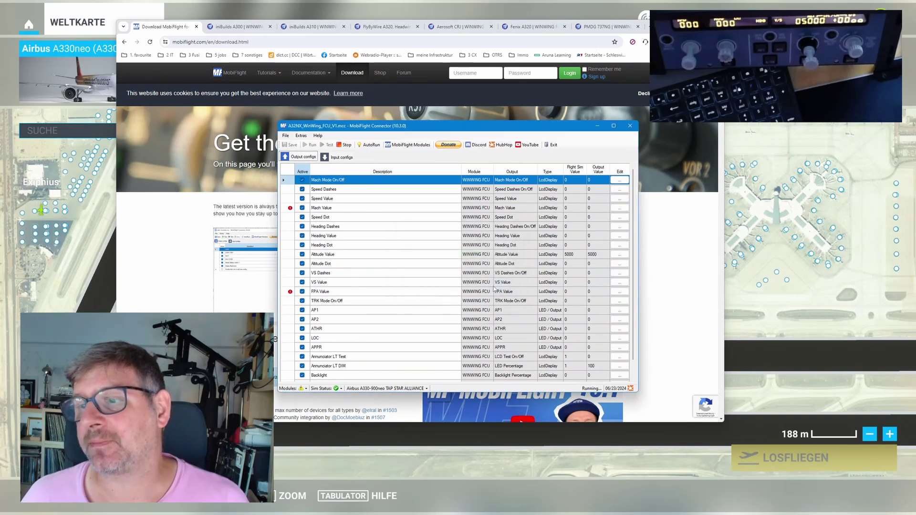
left_click(172, 118)
left_click(254, 29)
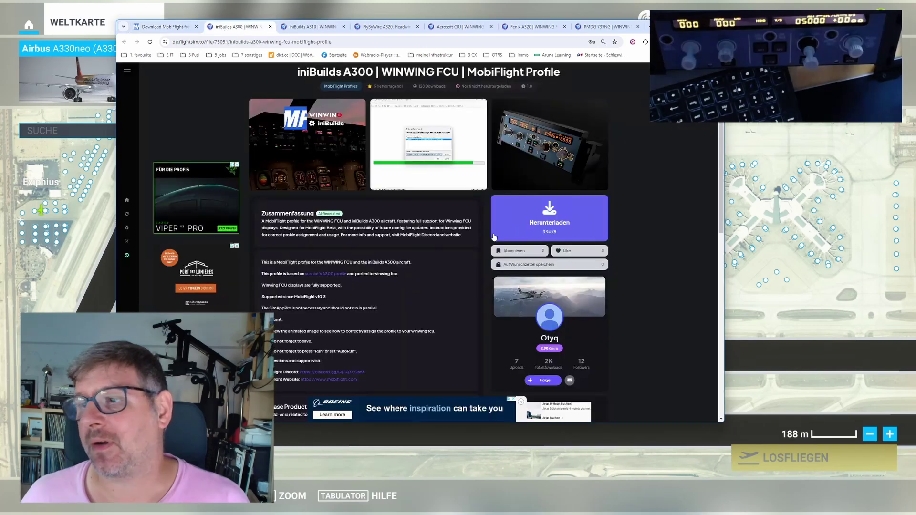
Step: Enlarge the A300 profile's animated preview, then return to MobiFlight Connector and minimise it
left_click(415, 174)
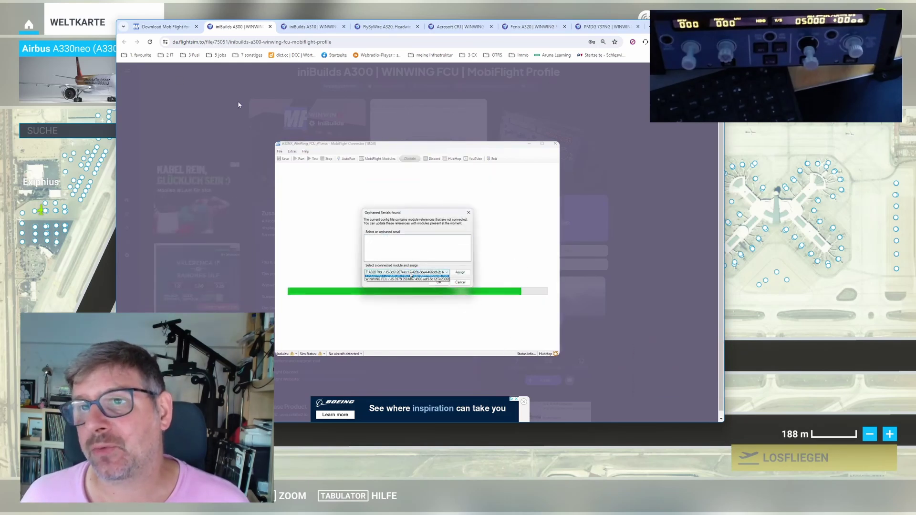
key("alt+Tab")
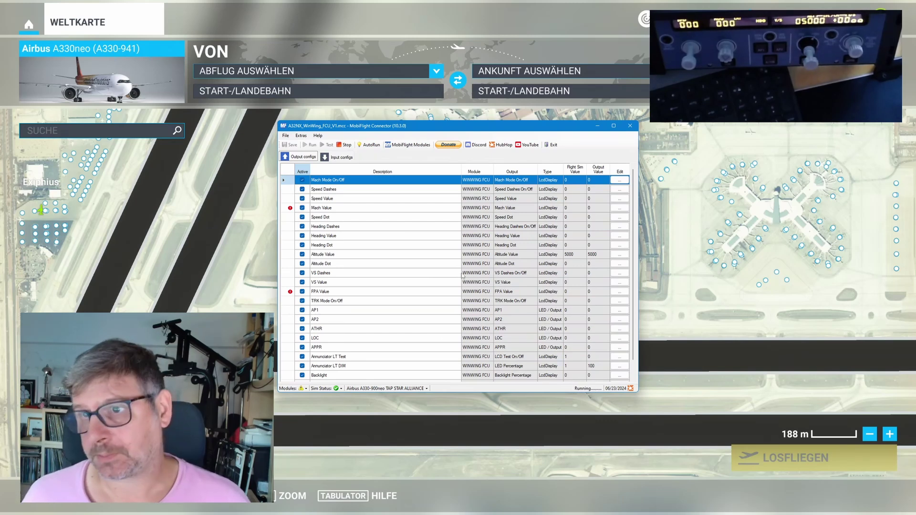
left_click(597, 127)
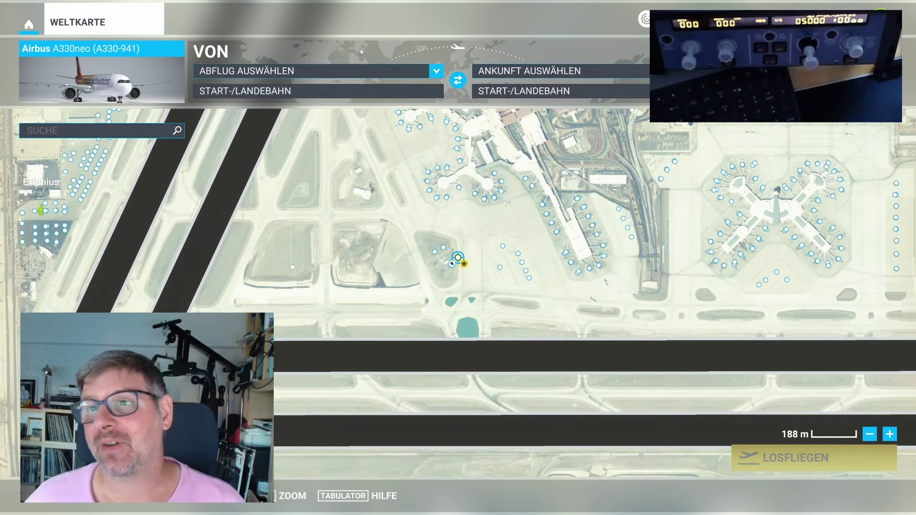
Step: Choose KLAS McCarran International as departure and start the flight from runway 26R
left_click(296, 72)
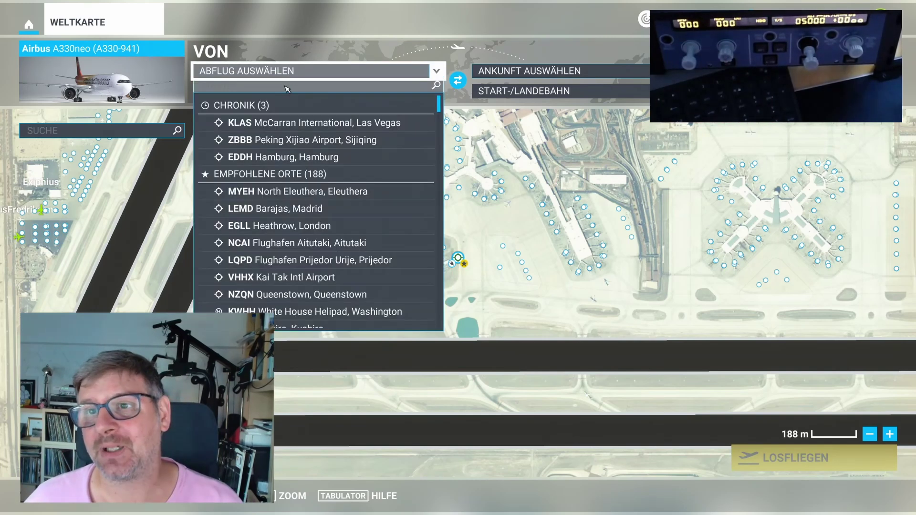
left_click(261, 123)
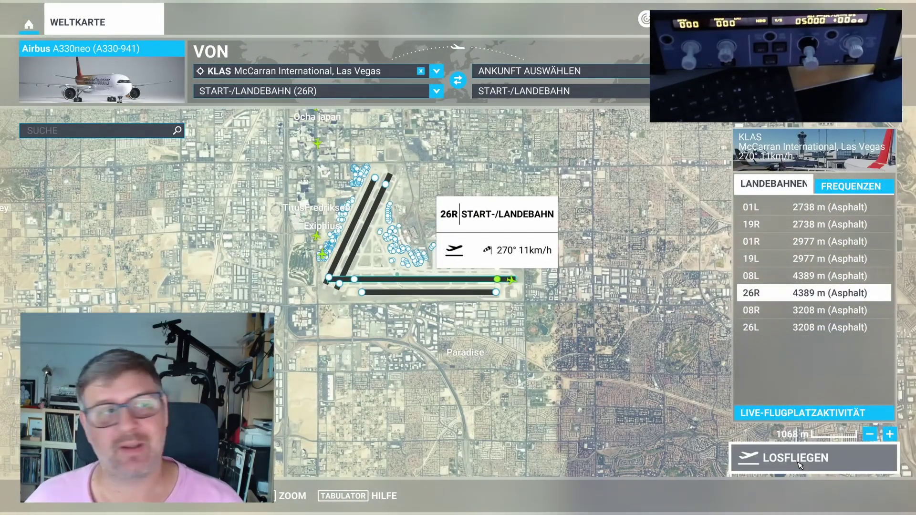
left_click(799, 463)
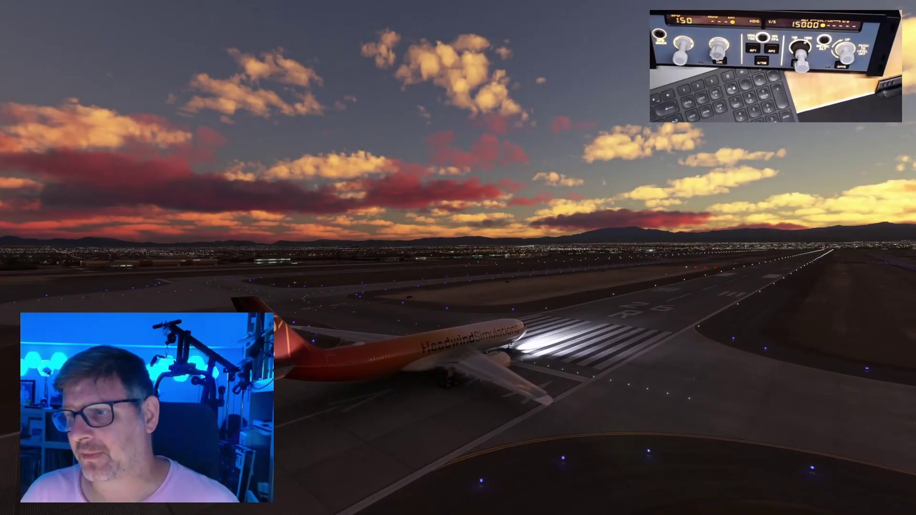
Step: Take off from 26R in cockpit view, briefly switching to the external chase view and back
key("End")
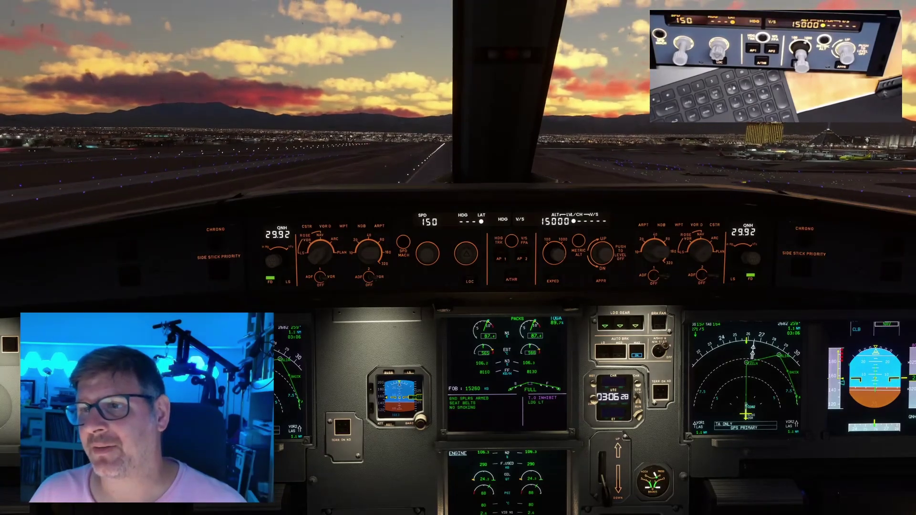
key("End")
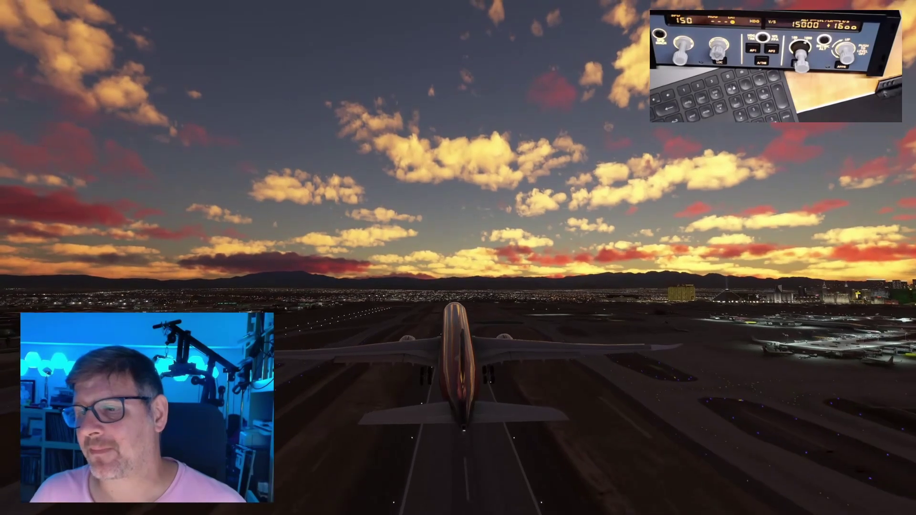
key("End")
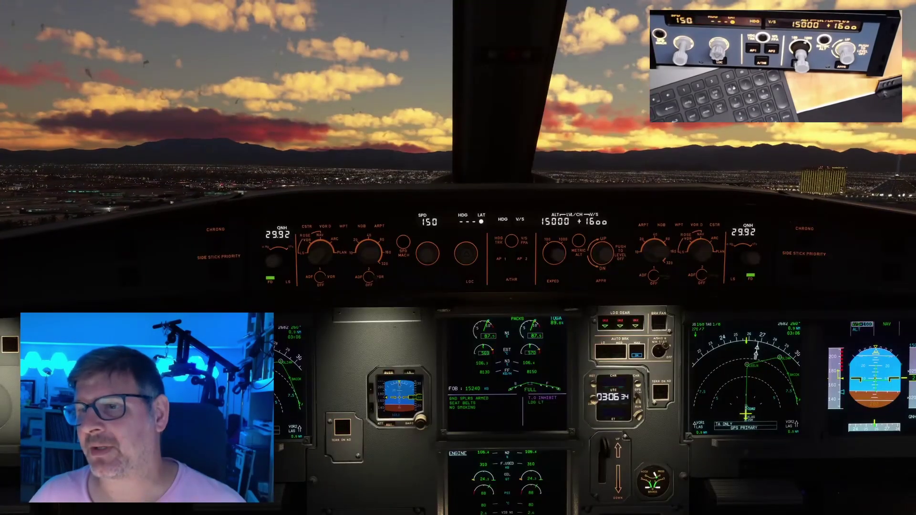